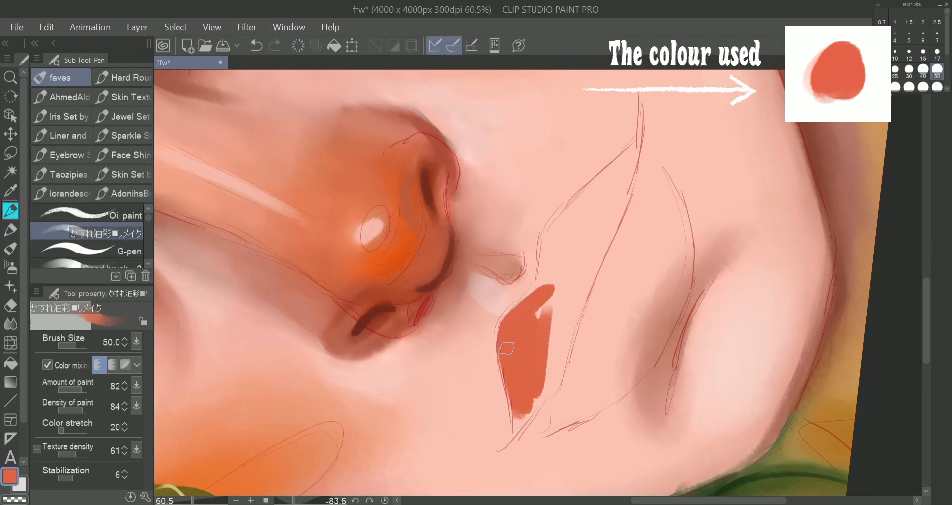
- Fill the sketched lips with flat orange-red using the oil brush at size 50
{"action": "mouse_move", "coordinate": [506, 348]}
{"action": "left_mouse_down"}
{"action": "mouse_move", "coordinate": [515, 406]}
{"action": "mouse_move", "coordinate": [548, 344]}
{"action": "left_mouse_up"}
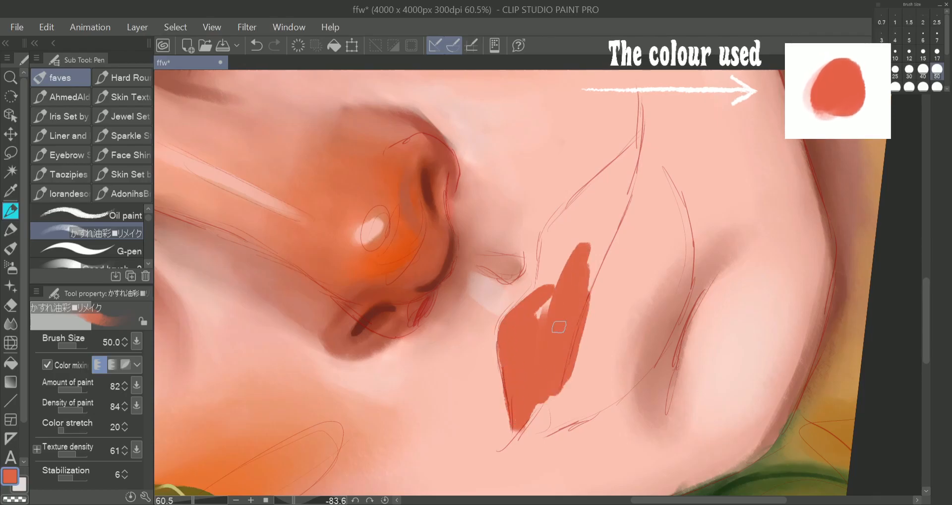
{"action": "left_click", "coordinate": [108, 261]}
{"action": "left_click_drag", "start_coordinate": [600, 253], "coordinate": [602, 318]}
{"action": "mouse_move", "coordinate": [614, 188]}
{"action": "left_mouse_down"}
{"action": "mouse_move", "coordinate": [604, 347]}
{"action": "mouse_move", "coordinate": [558, 229]}
{"action": "left_mouse_up"}
{"action": "mouse_move", "coordinate": [599, 181]}
{"action": "left_mouse_down"}
{"action": "mouse_move", "coordinate": [570, 215]}
{"action": "mouse_move", "coordinate": [643, 133]}
{"action": "mouse_move", "coordinate": [637, 280]}
{"action": "left_mouse_up"}
{"action": "mouse_move", "coordinate": [643, 151]}
{"action": "left_mouse_down"}
{"action": "mouse_move", "coordinate": [680, 220]}
{"action": "mouse_move", "coordinate": [678, 243]}
{"action": "left_mouse_up"}
{"action": "mouse_move", "coordinate": [521, 414]}
{"action": "left_mouse_down"}
{"action": "mouse_move", "coordinate": [533, 436]}
{"action": "mouse_move", "coordinate": [659, 355]}
{"action": "mouse_move", "coordinate": [680, 322]}
{"action": "mouse_move", "coordinate": [656, 361]}
{"action": "mouse_move", "coordinate": [657, 220]}
{"action": "mouse_move", "coordinate": [686, 293]}
{"action": "mouse_move", "coordinate": [669, 209]}
{"action": "left_mouse_up"}
{"action": "mouse_move", "coordinate": [622, 264]}
{"action": "left_mouse_down"}
{"action": "mouse_move", "coordinate": [585, 377]}
{"action": "mouse_move", "coordinate": [645, 298]}
{"action": "mouse_move", "coordinate": [614, 348]}
{"action": "mouse_move", "coordinate": [659, 208]}
{"action": "mouse_move", "coordinate": [650, 179]}
{"action": "left_mouse_up"}
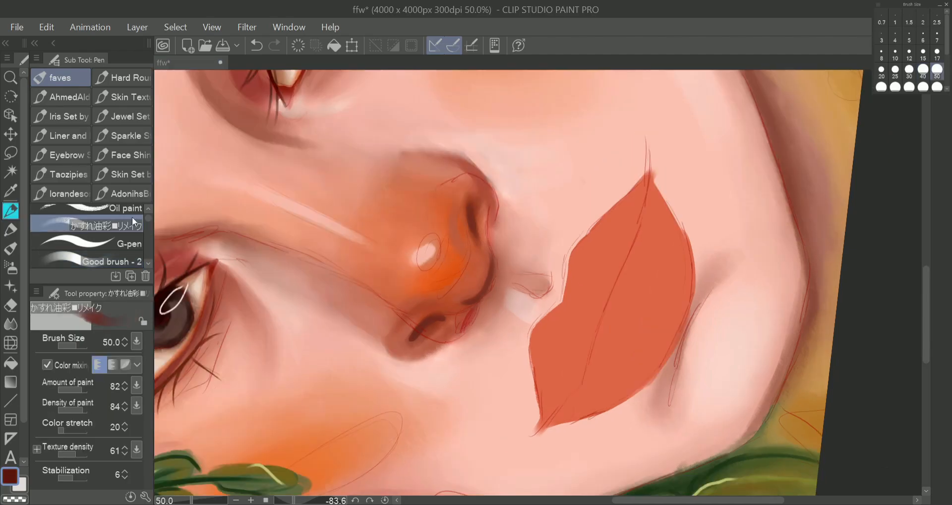
- Paint the dark brownish-red line between the lips from corner to corner with the brush at size 30
{"action": "left_click", "coordinate": [936, 52]}
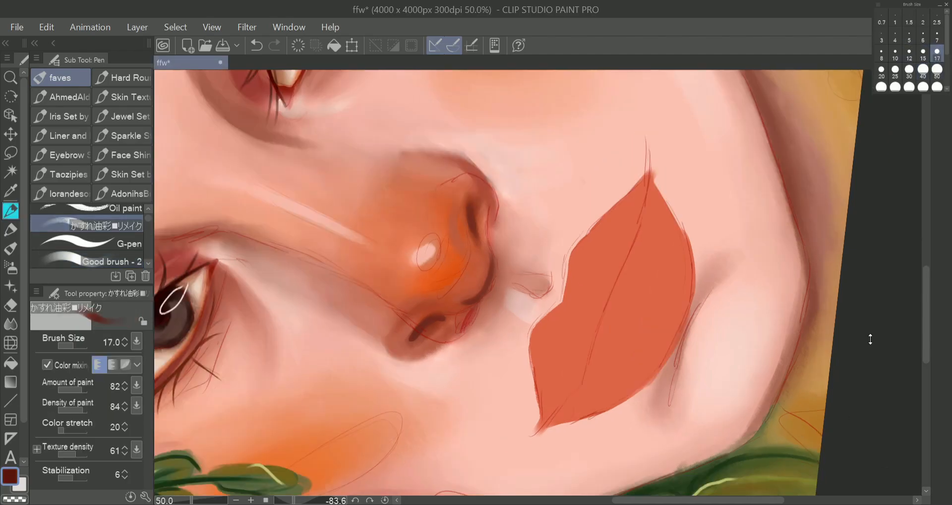
{"action": "left_click", "coordinate": [909, 69]}
{"action": "mouse_move", "coordinate": [555, 419]}
{"action": "left_mouse_down"}
{"action": "mouse_move", "coordinate": [588, 374]}
{"action": "mouse_move", "coordinate": [637, 227]}
{"action": "left_mouse_up"}
{"action": "left_click_drag", "start_coordinate": [620, 270], "coordinate": [652, 185]}
{"action": "key", "text": "ctrl+z"}
{"action": "left_click_drag", "start_coordinate": [620, 270], "coordinate": [657, 163]}
{"action": "left_click_drag", "start_coordinate": [582, 381], "coordinate": [598, 330]}
{"action": "left_click_drag", "start_coordinate": [610, 296], "coordinate": [633, 252]}
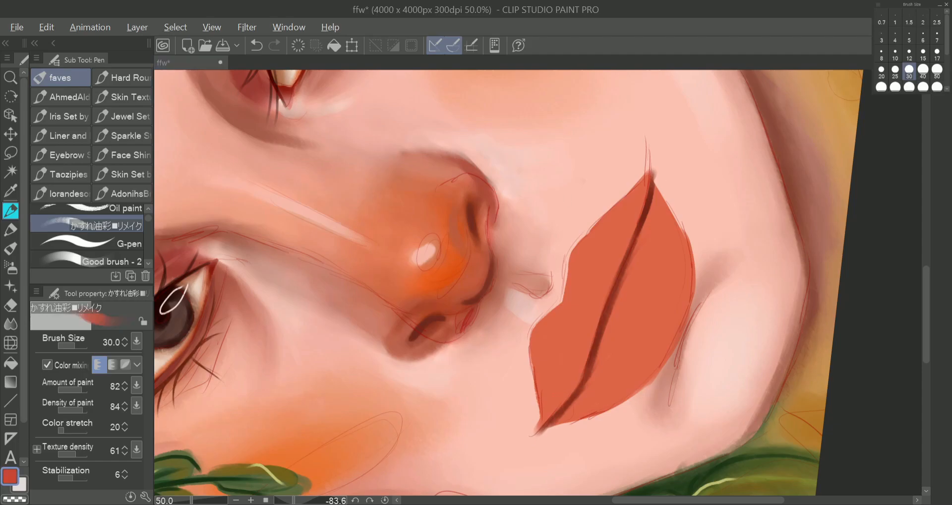
- Shade the lower lip beside the mouth line with soft deeper red at brush size 100
{"action": "left_click", "coordinate": [923, 86]}
{"action": "left_click_drag", "start_coordinate": [601, 358], "coordinate": [609, 334]}
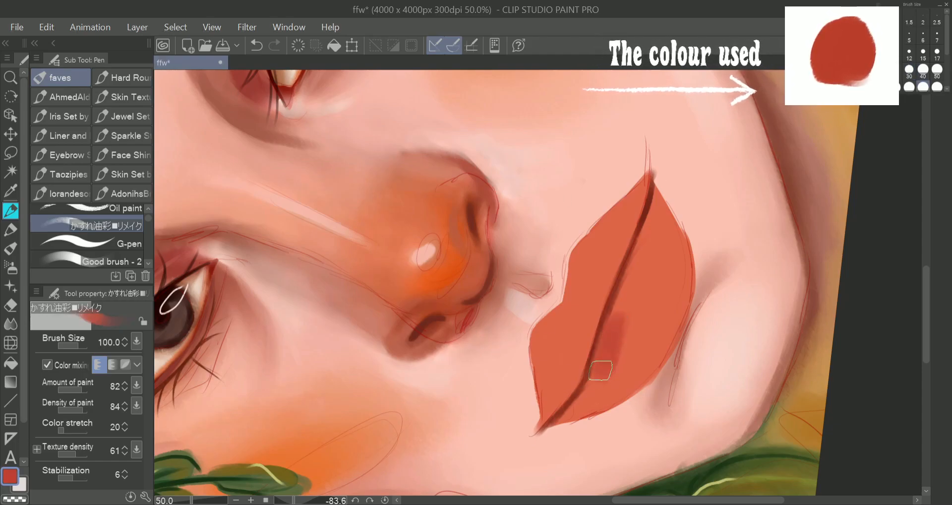
{"action": "mouse_move", "coordinate": [645, 252]}
{"action": "left_mouse_down"}
{"action": "mouse_move", "coordinate": [643, 286]}
{"action": "mouse_move", "coordinate": [619, 318]}
{"action": "left_mouse_up"}
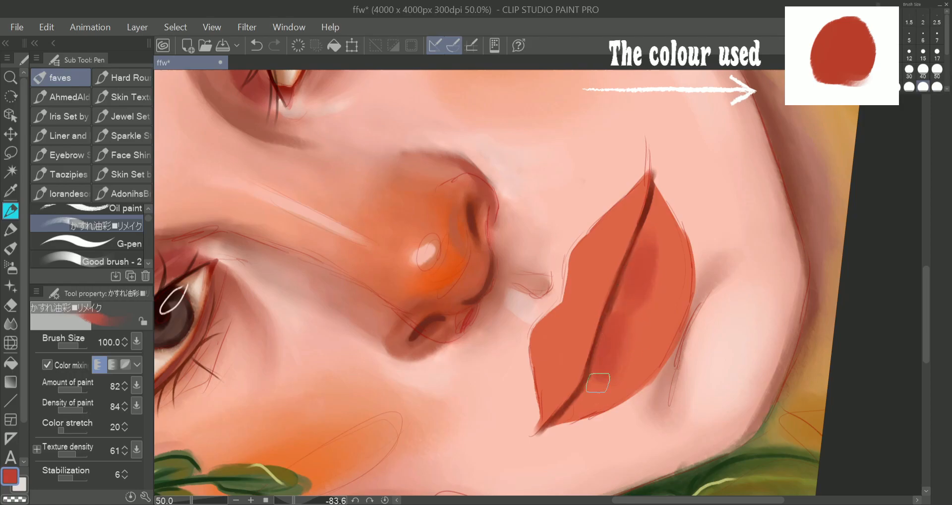
{"action": "left_click_drag", "start_coordinate": [650, 281], "coordinate": [647, 247]}
{"action": "mouse_move", "coordinate": [606, 358]}
{"action": "left_mouse_down"}
{"action": "mouse_move", "coordinate": [613, 341]}
{"action": "mouse_move", "coordinate": [623, 363]}
{"action": "left_mouse_up"}
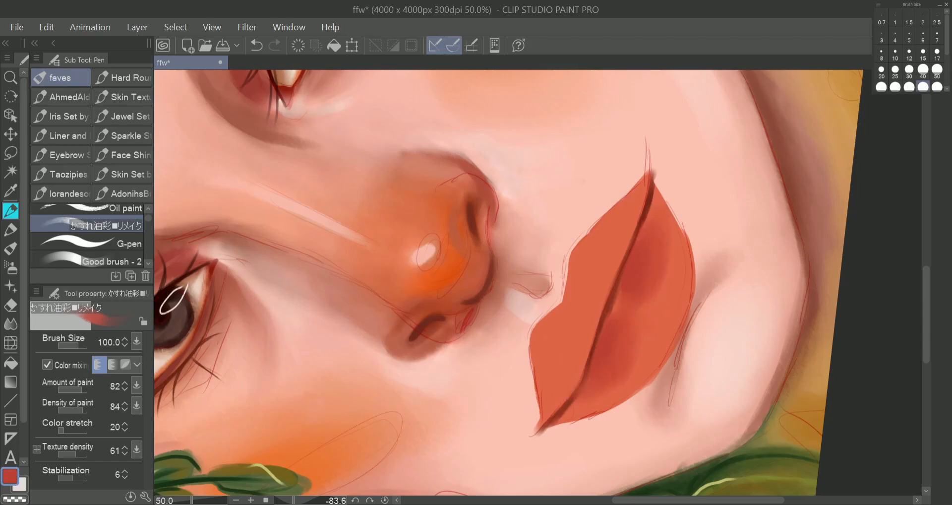
- Darken the upper lip toward both mouth corners with dark red at brush size 100
{"action": "left_click", "coordinate": [936, 72]}
{"action": "mouse_move", "coordinate": [552, 407]}
{"action": "left_mouse_down"}
{"action": "mouse_move", "coordinate": [568, 382]}
{"action": "mouse_move", "coordinate": [542, 408]}
{"action": "mouse_move", "coordinate": [554, 395]}
{"action": "mouse_move", "coordinate": [545, 421]}
{"action": "left_mouse_up"}
{"action": "left_click", "coordinate": [923, 86]}
{"action": "mouse_move", "coordinate": [551, 366]}
{"action": "left_mouse_down"}
{"action": "mouse_move", "coordinate": [548, 404]}
{"action": "mouse_move", "coordinate": [565, 340]}
{"action": "mouse_move", "coordinate": [566, 375]}
{"action": "mouse_move", "coordinate": [550, 402]}
{"action": "left_mouse_up"}
{"action": "mouse_move", "coordinate": [642, 186]}
{"action": "left_mouse_down"}
{"action": "mouse_move", "coordinate": [614, 228]}
{"action": "mouse_move", "coordinate": [644, 186]}
{"action": "mouse_move", "coordinate": [595, 238]}
{"action": "mouse_move", "coordinate": [622, 213]}
{"action": "mouse_move", "coordinate": [605, 278]}
{"action": "left_mouse_up"}
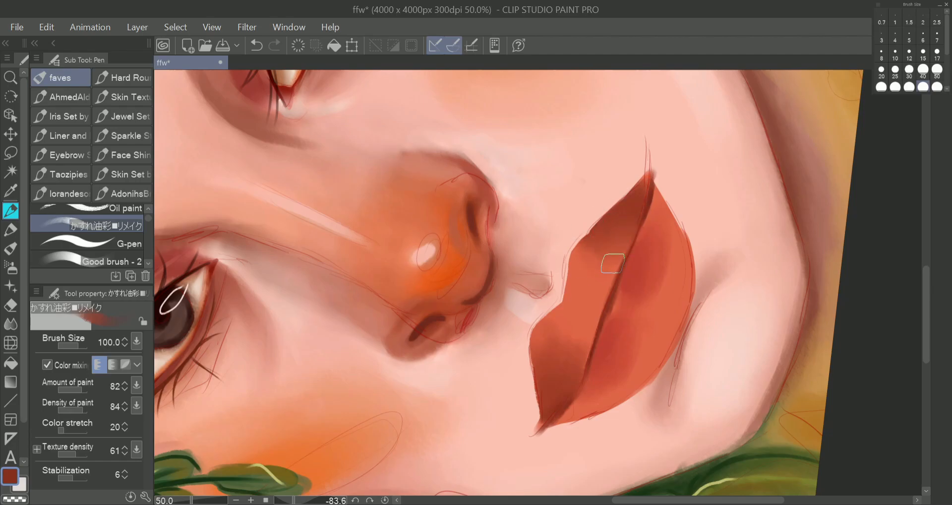
- Blend the upper lip shading with sampled orange-red and refine its outer edge in red at brush size 40
{"action": "left_click", "coordinate": [585, 273], "text": "alt"}
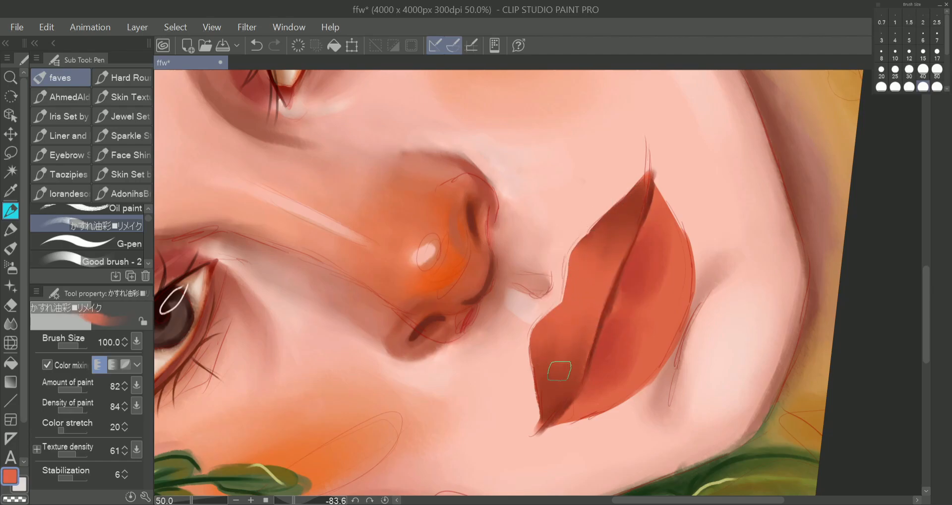
{"action": "scroll", "coordinate": [559, 371], "scroll_direction": "down", "scroll_amount": 10}
{"action": "scroll", "coordinate": [559, 371], "scroll_direction": "up", "scroll_amount": 8}
{"action": "left_click", "coordinate": [923, 69]}
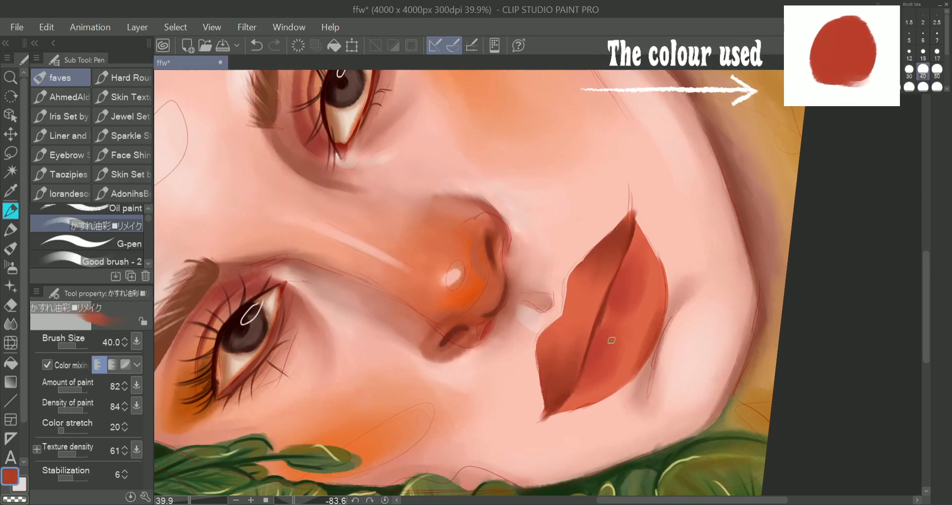
{"action": "left_click_drag", "start_coordinate": [556, 331], "coordinate": [575, 291]}
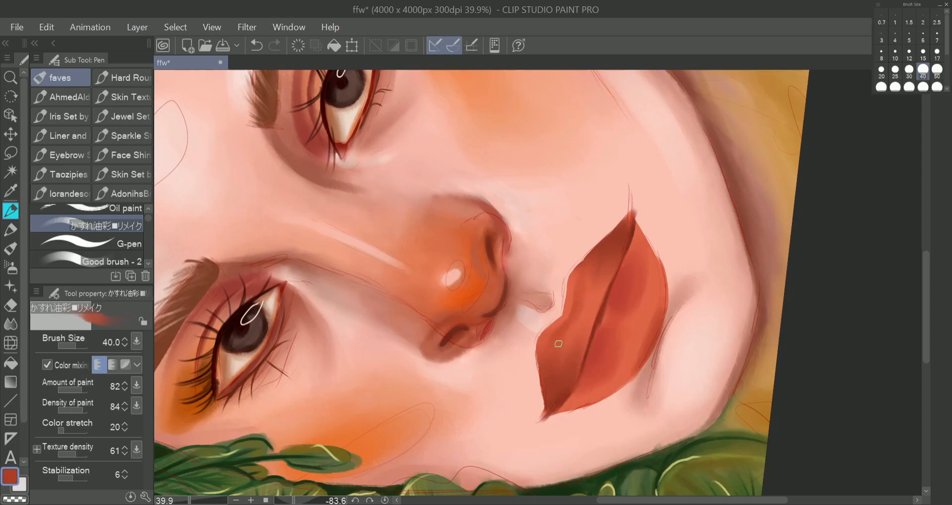
- Shade the centre of both lips with deeper red, painting a short crease in the lower lip at brush size 40
{"action": "scroll", "coordinate": [694, 380], "scroll_direction": "up", "scroll_amount": 3}
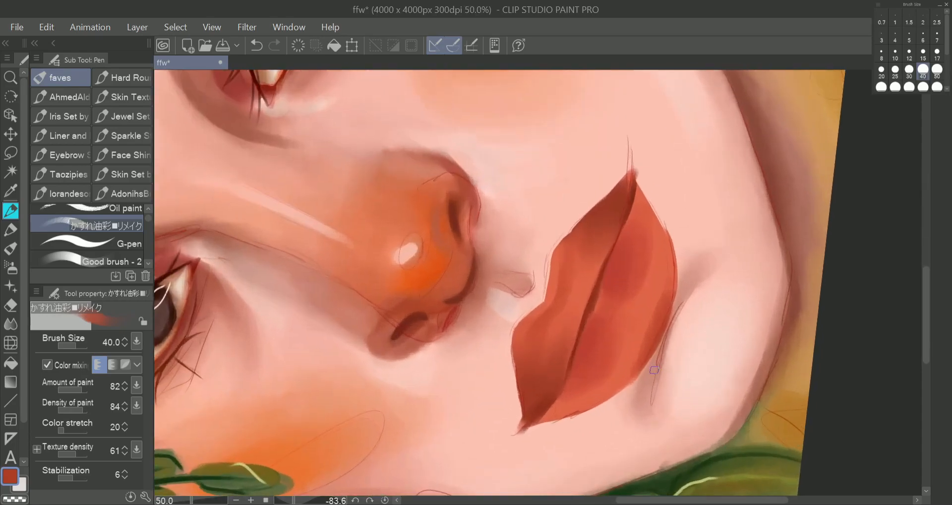
{"action": "left_click", "coordinate": [936, 71]}
{"action": "left_click_drag", "start_coordinate": [604, 302], "coordinate": [581, 287]}
{"action": "key", "text": "bracketleft"}
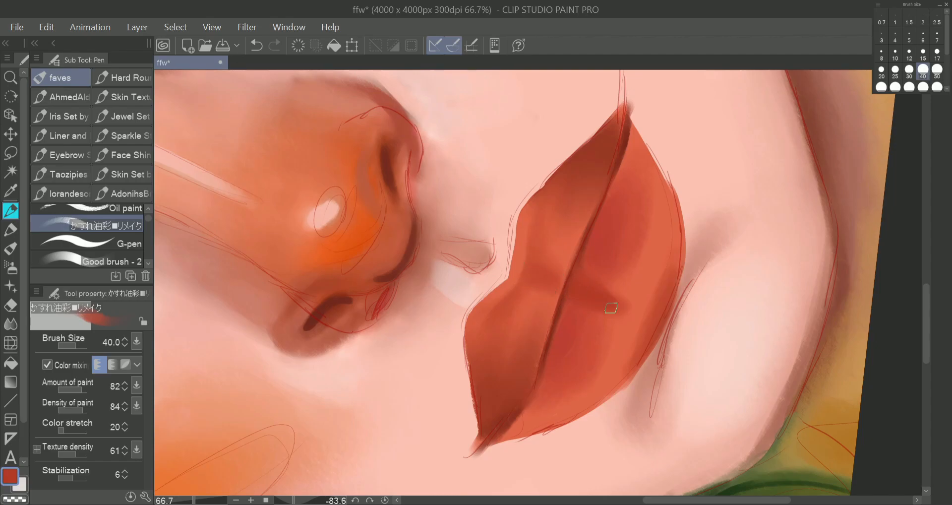
{"action": "scroll", "coordinate": [595, 304], "scroll_direction": "down", "scroll_amount": 3}
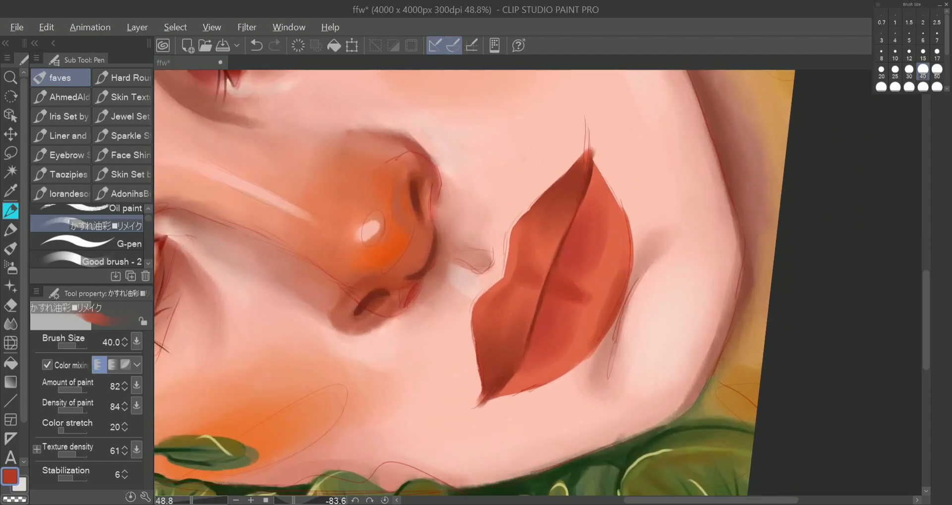
- Lighten and soften the outer edges of the lips with light peach and pale pink at brush size 80
{"action": "left_click_drag", "start_coordinate": [474, 323], "coordinate": [483, 358]}
{"action": "left_click", "coordinate": [908, 86]}
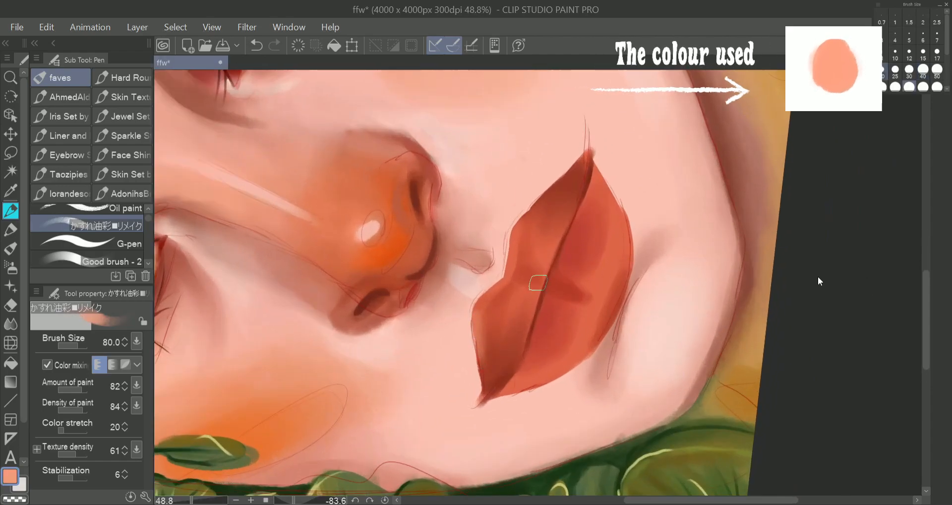
{"action": "left_click_drag", "start_coordinate": [480, 310], "coordinate": [483, 366]}
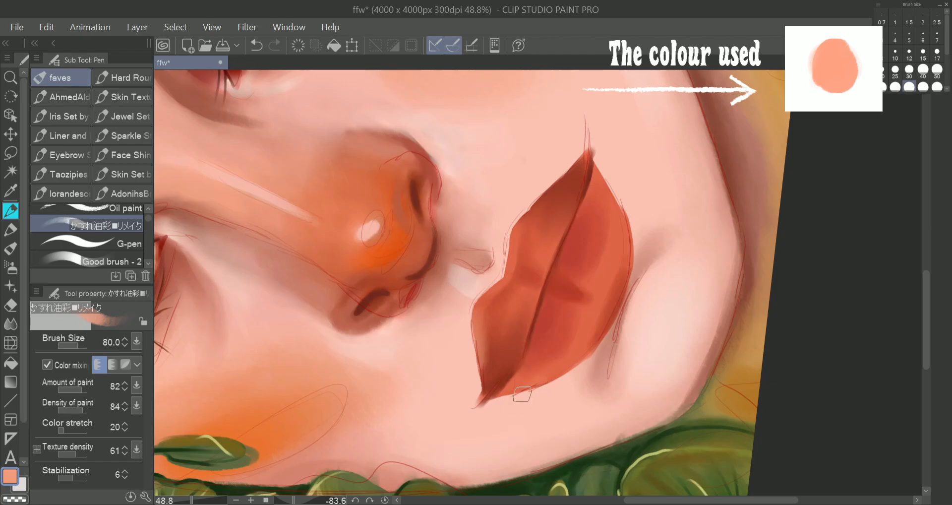
{"action": "left_click", "coordinate": [608, 198], "text": "alt"}
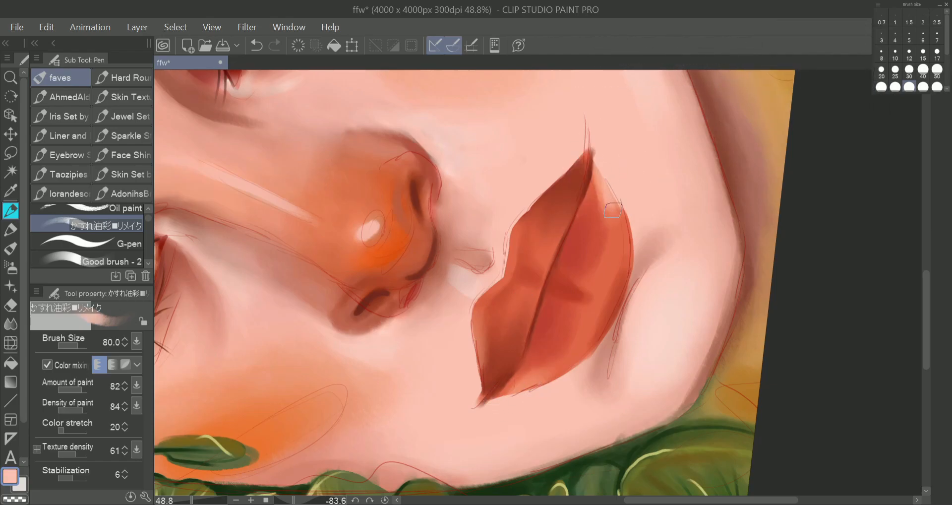
{"action": "left_click_drag", "start_coordinate": [595, 221], "coordinate": [597, 177]}
{"action": "left_click_drag", "start_coordinate": [472, 358], "coordinate": [467, 325]}
{"action": "left_click_drag", "start_coordinate": [529, 207], "coordinate": [561, 173]}
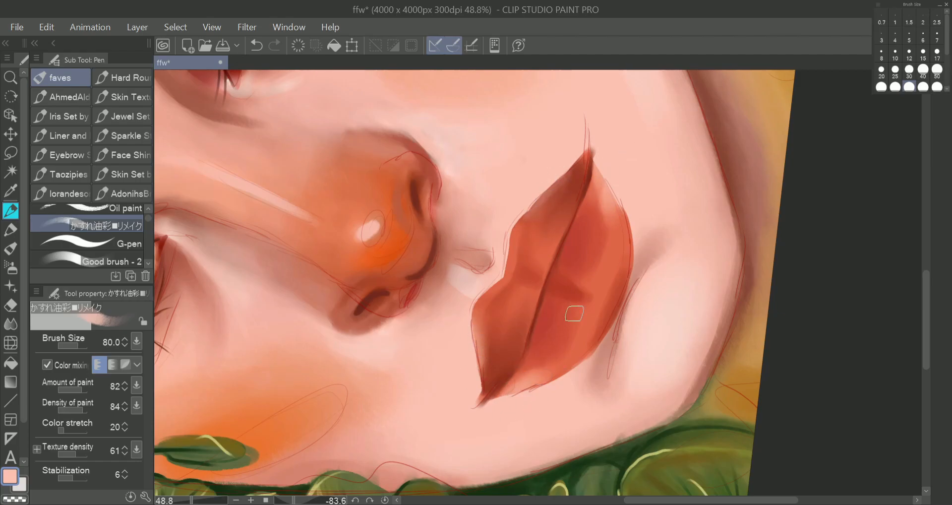
- Blend orange-red over the lightened outer edge of the lower lip at brush size 80
{"action": "scroll", "coordinate": [626, 338], "scroll_direction": "down", "scroll_amount": 4}
{"action": "scroll", "coordinate": [600, 315], "scroll_direction": "up", "scroll_amount": 4}
{"action": "left_click", "coordinate": [648, 262], "text": "alt"}
{"action": "left_click_drag", "start_coordinate": [636, 224], "coordinate": [642, 286]}
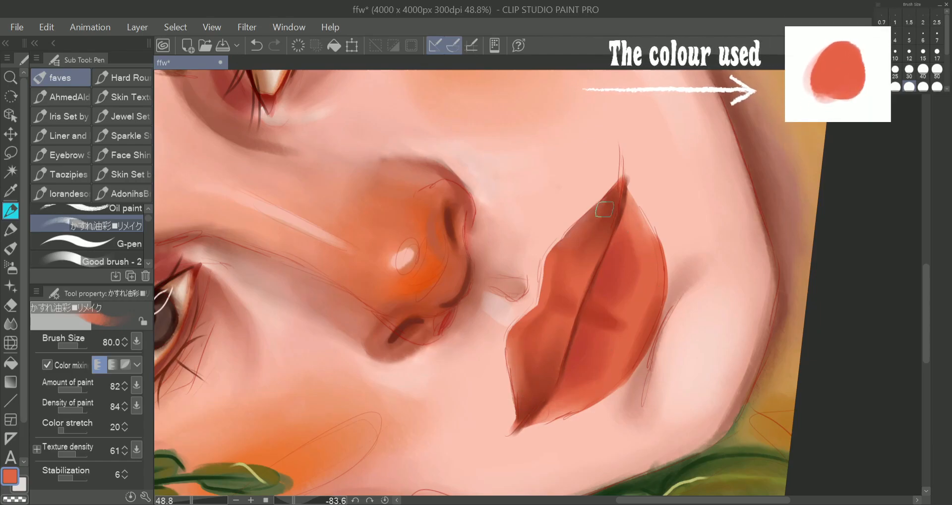
- Soften the lower lip's central crease and build up brighter red on both sides of it at brush size 50
{"action": "scroll", "coordinate": [636, 157], "scroll_direction": "up", "scroll_amount": 2}
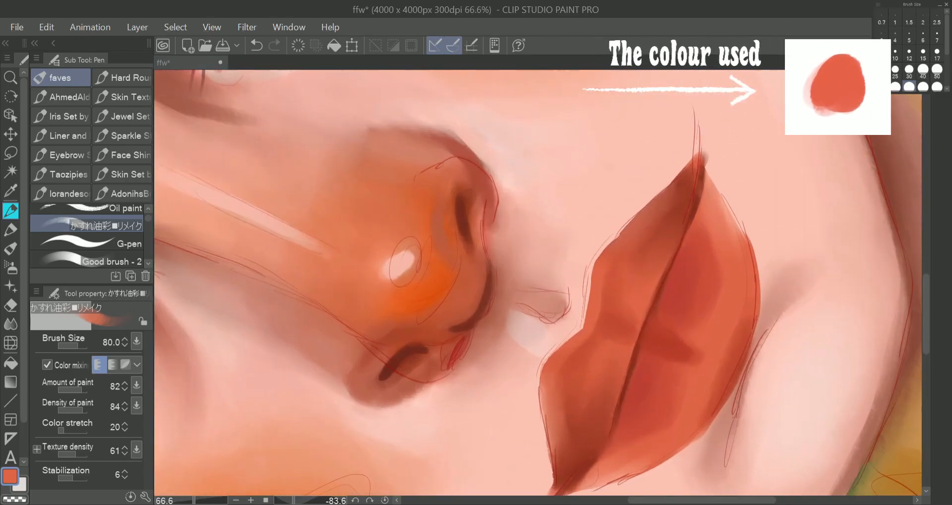
{"action": "left_click", "coordinate": [936, 70]}
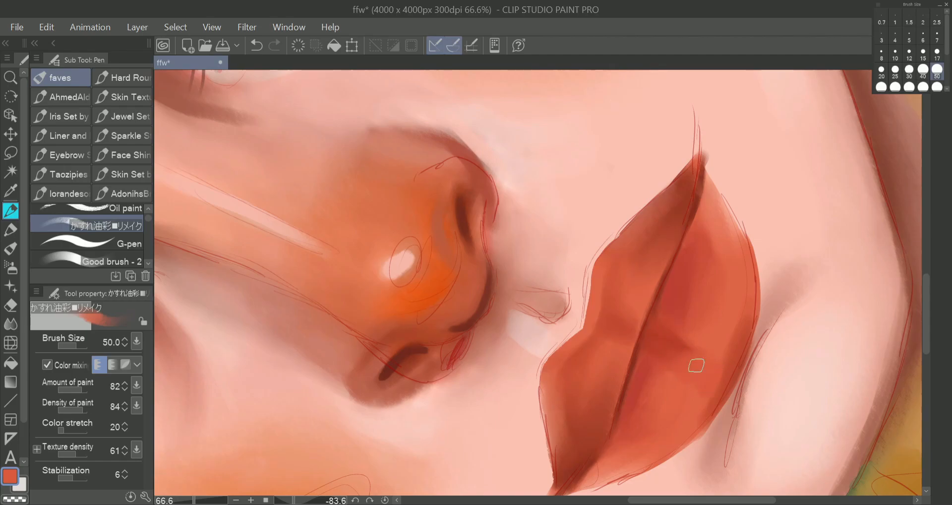
{"action": "left_click", "coordinate": [674, 349], "text": "alt"}
{"action": "left_click_drag", "start_coordinate": [656, 329], "coordinate": [717, 369]}
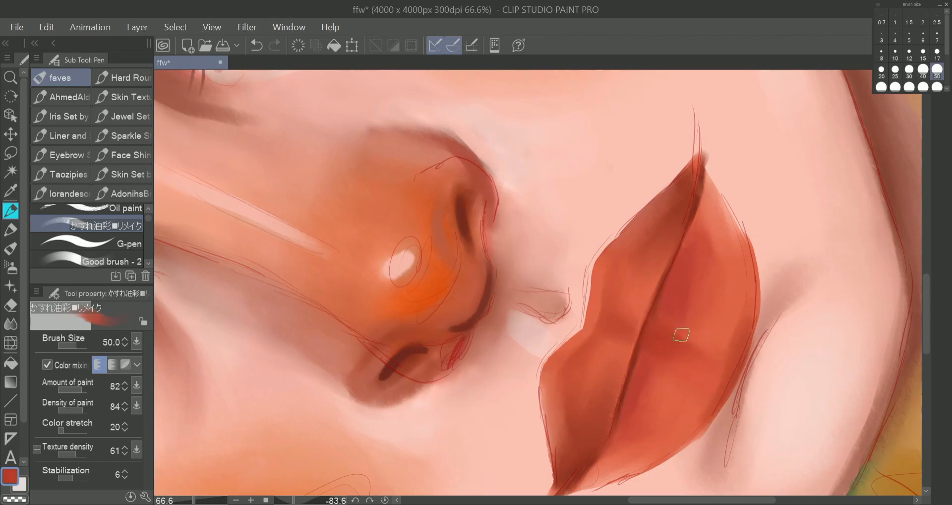
{"action": "mouse_move", "coordinate": [645, 396]}
{"action": "left_mouse_down"}
{"action": "mouse_move", "coordinate": [650, 387]}
{"action": "mouse_move", "coordinate": [634, 439]}
{"action": "left_mouse_up"}
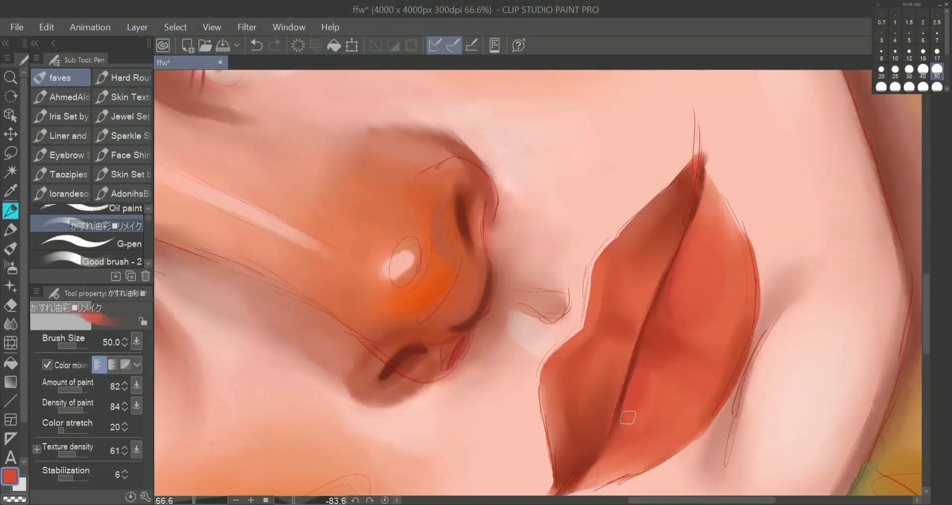
{"action": "mouse_move", "coordinate": [692, 247]}
{"action": "left_mouse_down"}
{"action": "mouse_move", "coordinate": [685, 278]}
{"action": "mouse_move", "coordinate": [673, 282]}
{"action": "left_mouse_up"}
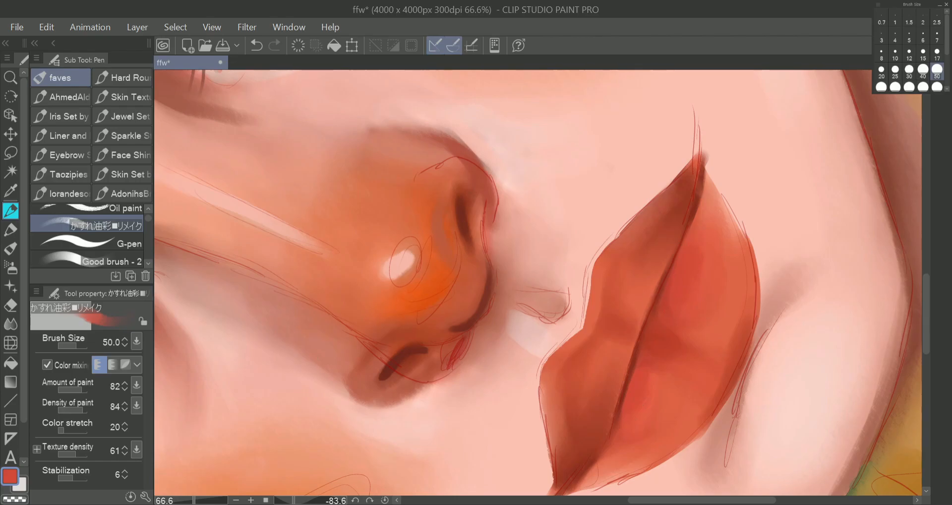
- Redefine the line between the lips and both mouth corners with dark red at brush size 17
{"action": "left_click", "coordinate": [936, 52]}
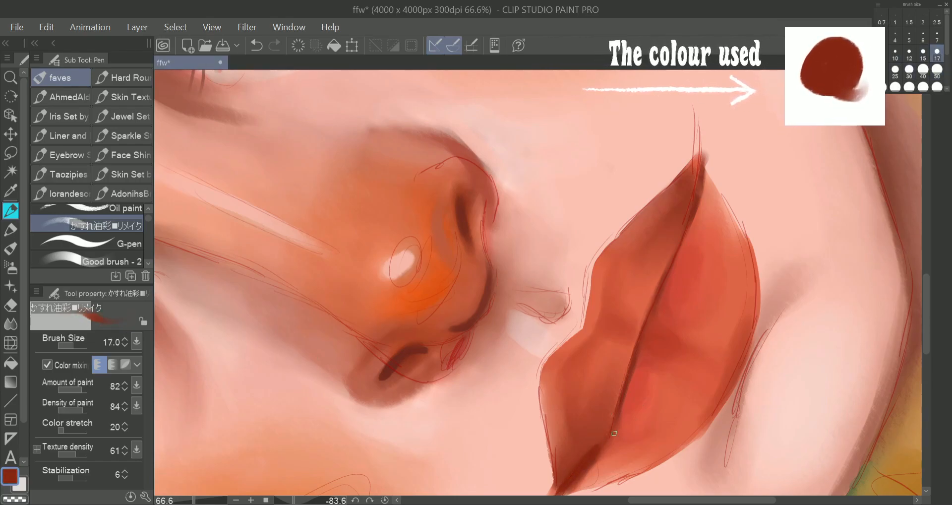
{"action": "scroll", "coordinate": [745, 465], "scroll_direction": "down", "scroll_amount": 3}
{"action": "scroll", "coordinate": [633, 467], "scroll_direction": "up", "scroll_amount": 5}
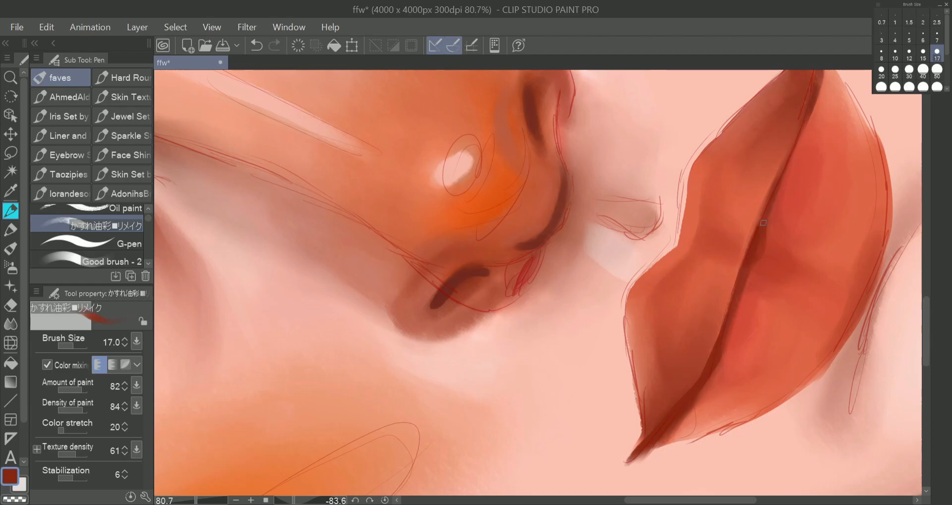
{"action": "scroll", "coordinate": [771, 202], "scroll_direction": "down", "scroll_amount": 5}
{"action": "scroll", "coordinate": [622, 134], "scroll_direction": "up", "scroll_amount": 4}
{"action": "left_click_drag", "start_coordinate": [620, 291], "coordinate": [646, 235]}
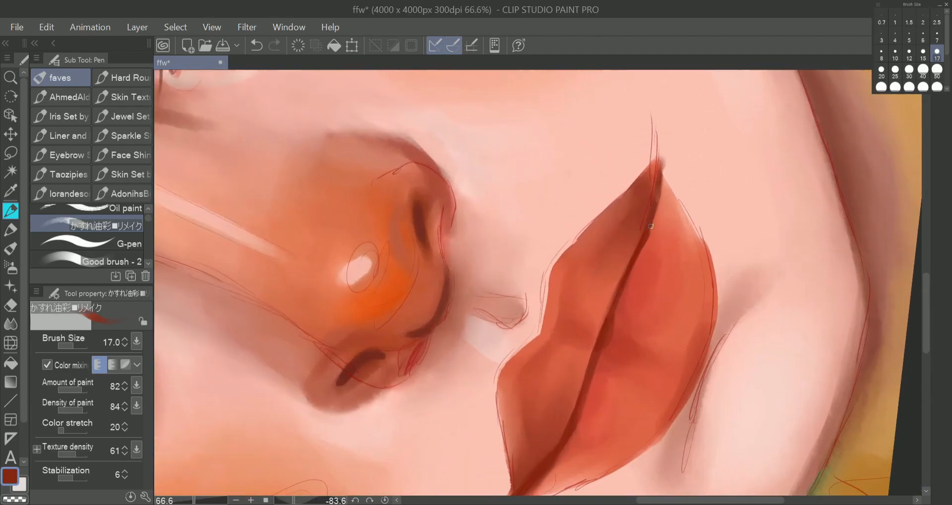
{"action": "scroll", "coordinate": [633, 237], "scroll_direction": "down", "scroll_amount": 5}
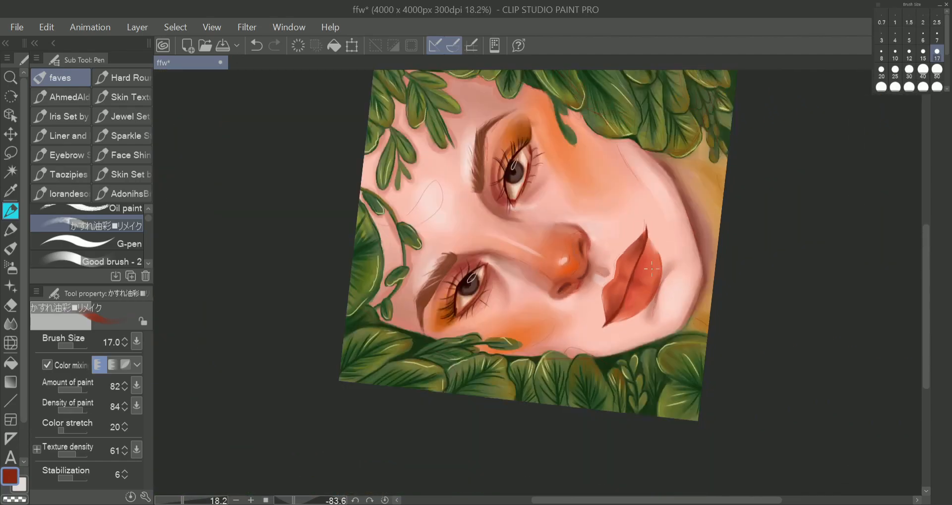
{"action": "scroll", "coordinate": [633, 237], "scroll_direction": "up", "scroll_amount": 6}
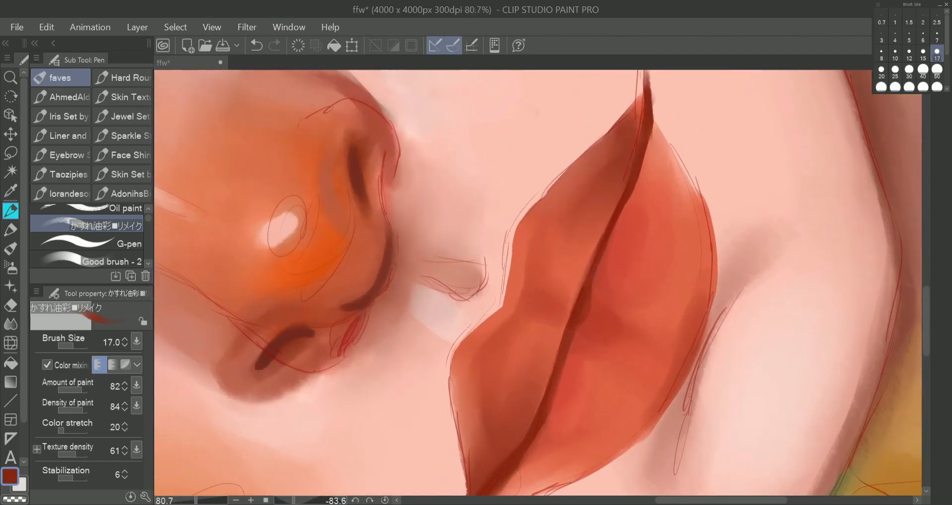
- Blend lighter orange-red into the upper lip near the lower mouth corner at brush size 50
{"action": "left_click", "coordinate": [936, 72]}
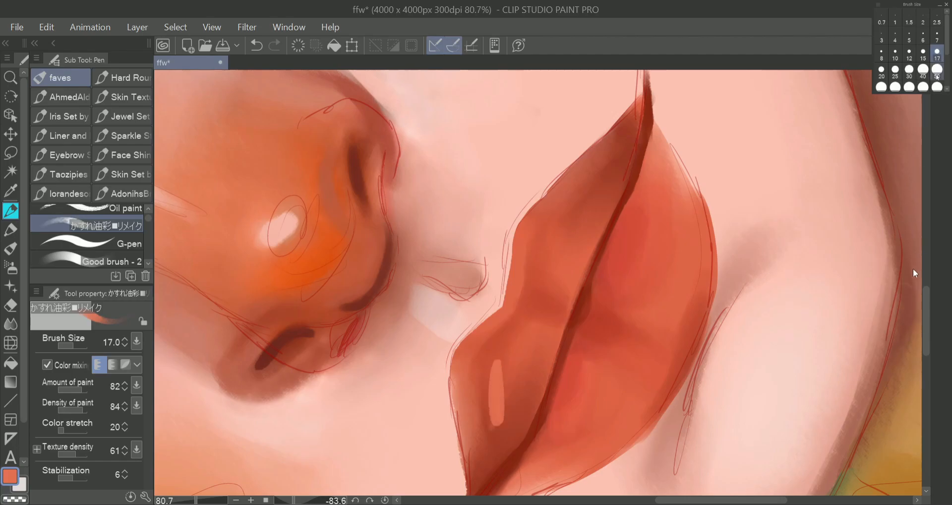
{"action": "left_click_drag", "start_coordinate": [493, 438], "coordinate": [474, 393]}
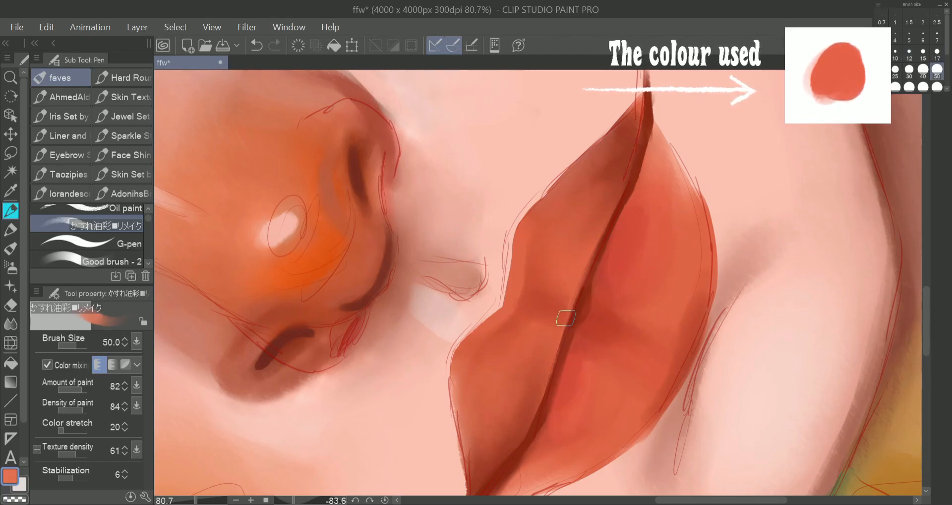
{"action": "scroll", "coordinate": [568, 315], "scroll_direction": "down", "scroll_amount": 3}
{"action": "scroll", "coordinate": [579, 320], "scroll_direction": "up", "scroll_amount": 2}
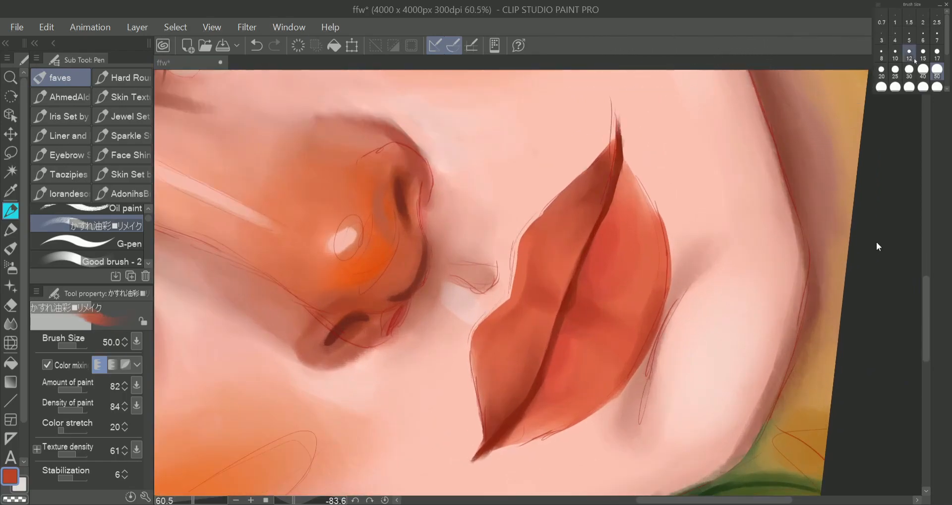
- Deepen the lower lip's outer edge with red and its central crease with dark red at brush size 40
{"action": "key", "text": "bracketleft"}
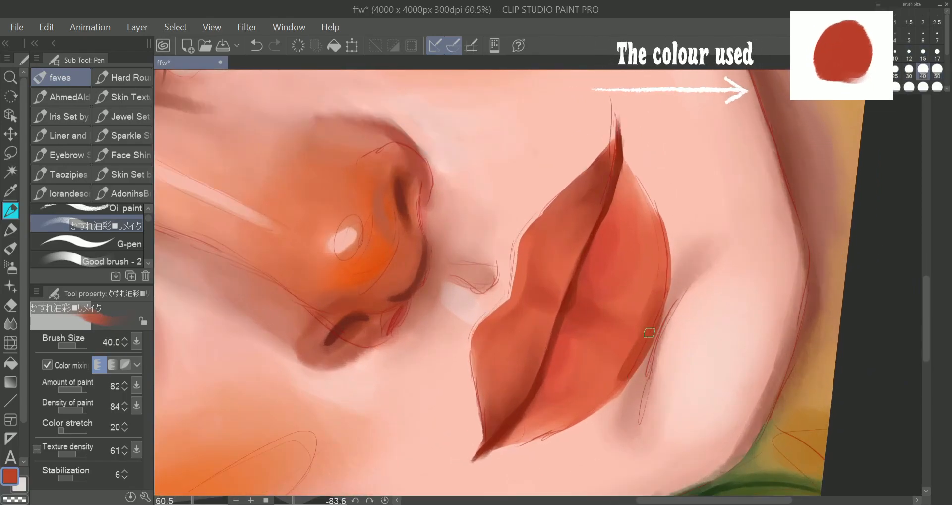
{"action": "left_click", "coordinate": [922, 51]}
{"action": "left_click", "coordinate": [576, 296], "text": "alt"}
{"action": "left_click", "coordinate": [922, 70]}
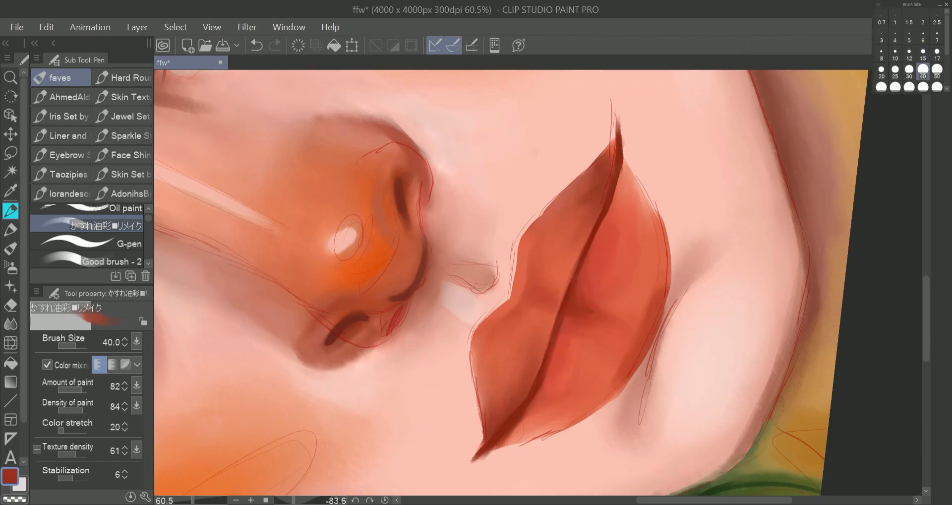
{"action": "left_click", "coordinate": [584, 313], "text": "alt"}
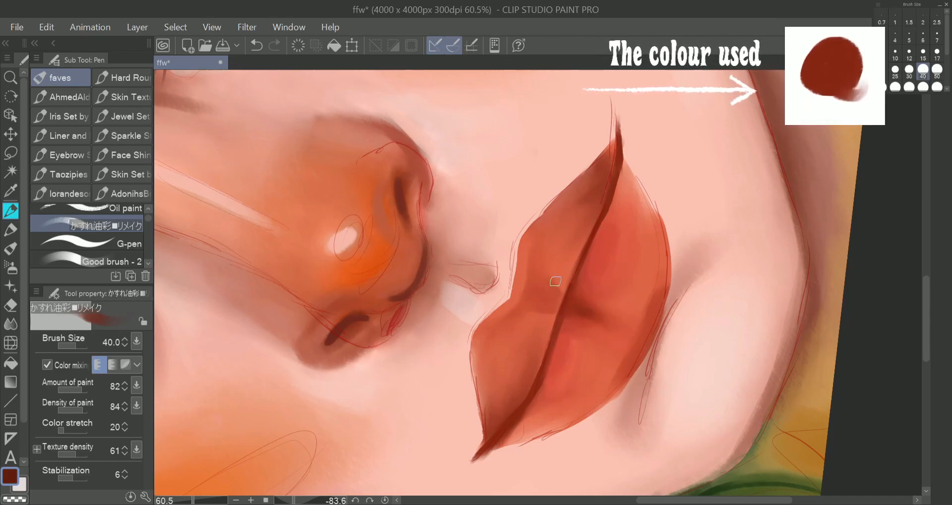
- Paint soft orange-red creases across the upper lip, running out from the mouth line, at brush size 40
{"action": "left_click", "coordinate": [595, 276], "text": "alt"}
{"action": "left_click_drag", "start_coordinate": [557, 263], "coordinate": [571, 264]}
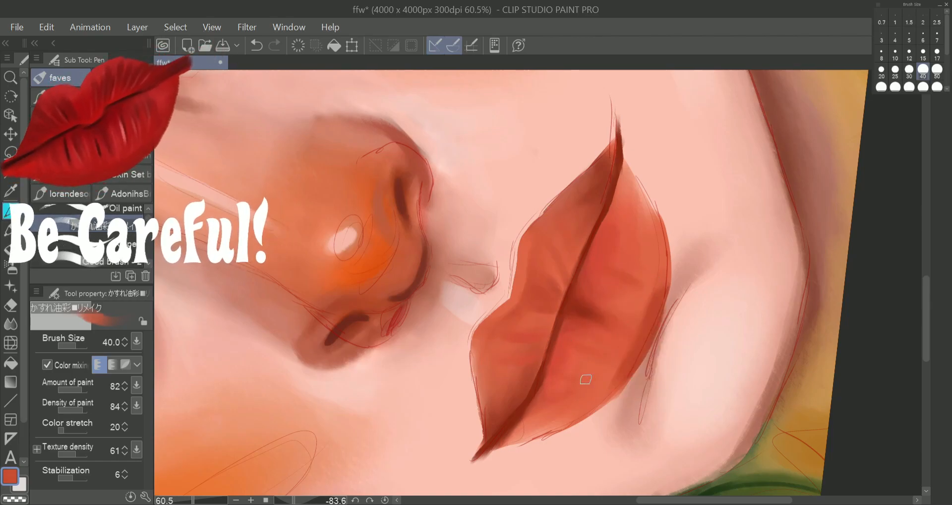
- Sharpen the line between the lips and both mouth corners with very dark red at brush size 17
{"action": "scroll", "coordinate": [558, 193], "scroll_direction": "down", "scroll_amount": 2}
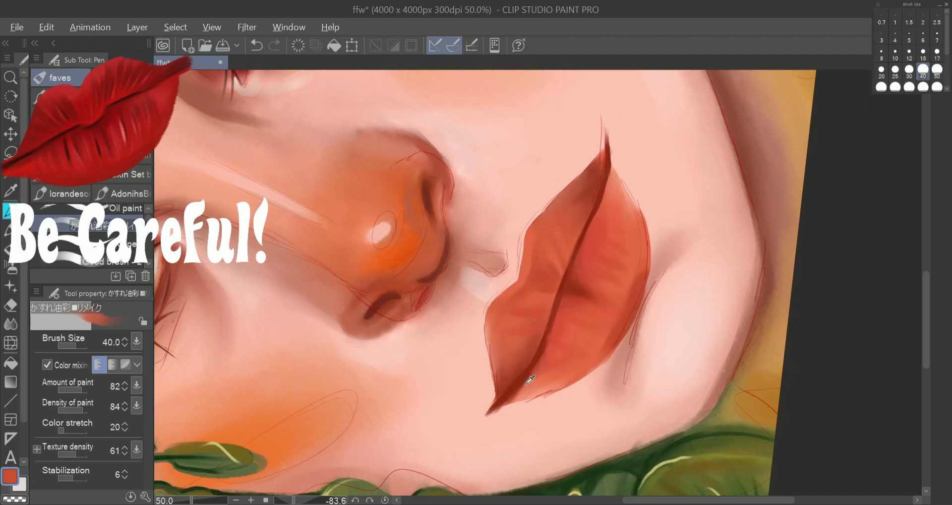
{"action": "left_click", "coordinate": [517, 387], "text": "alt"}
{"action": "left_click", "coordinate": [936, 53]}
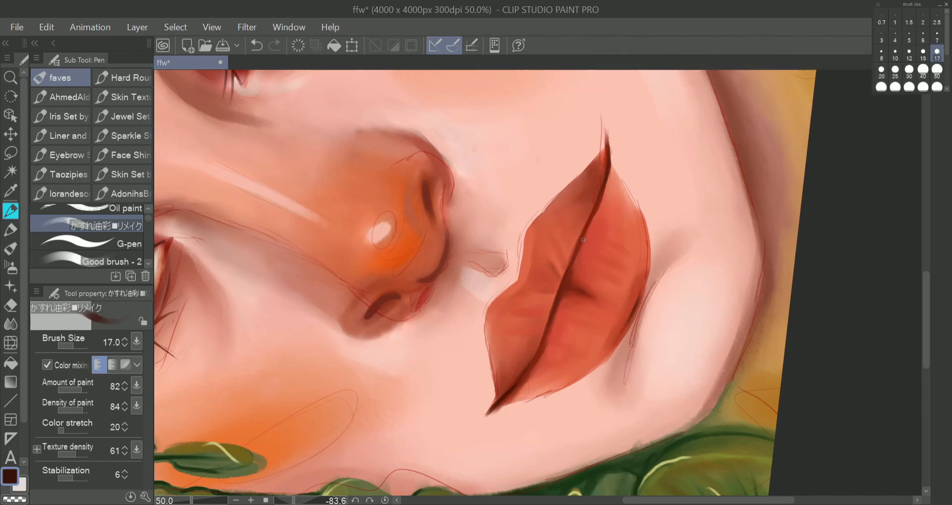
- Add soft vertical creases to the lower lip with red and darker red at brush sizes 40 and 30
{"action": "left_click", "coordinate": [923, 71]}
{"action": "left_click", "coordinate": [620, 325], "text": "alt"}
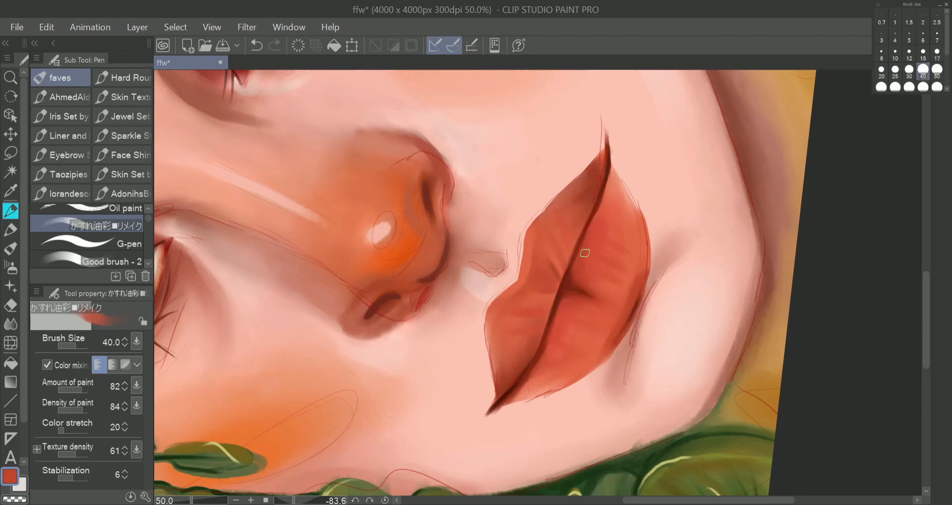
{"action": "left_click", "coordinate": [575, 280], "text": "alt"}
{"action": "left_click", "coordinate": [909, 70]}
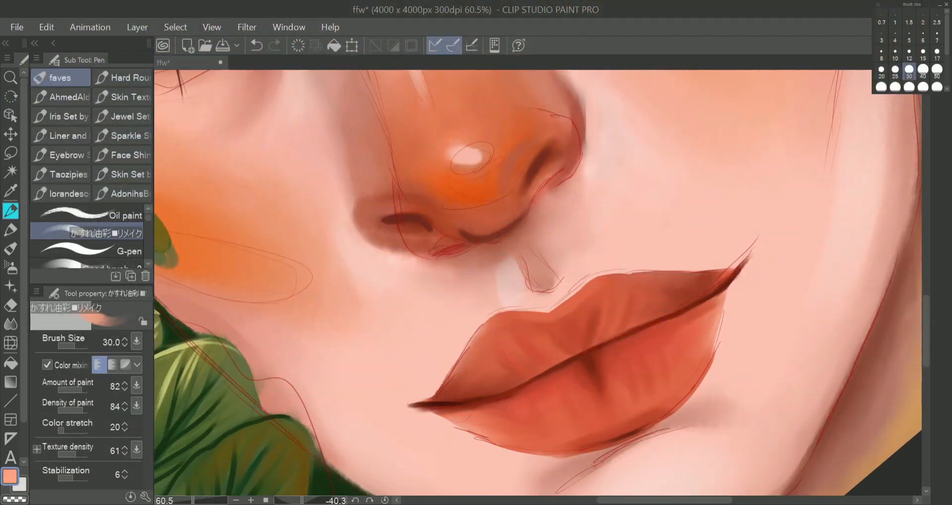
- Paint small light peach highlights on the centre of the lower lip and along the upper lip at brush size 12
{"action": "left_click", "coordinate": [909, 54]}
{"action": "left_click_drag", "start_coordinate": [528, 398], "coordinate": [581, 392]}
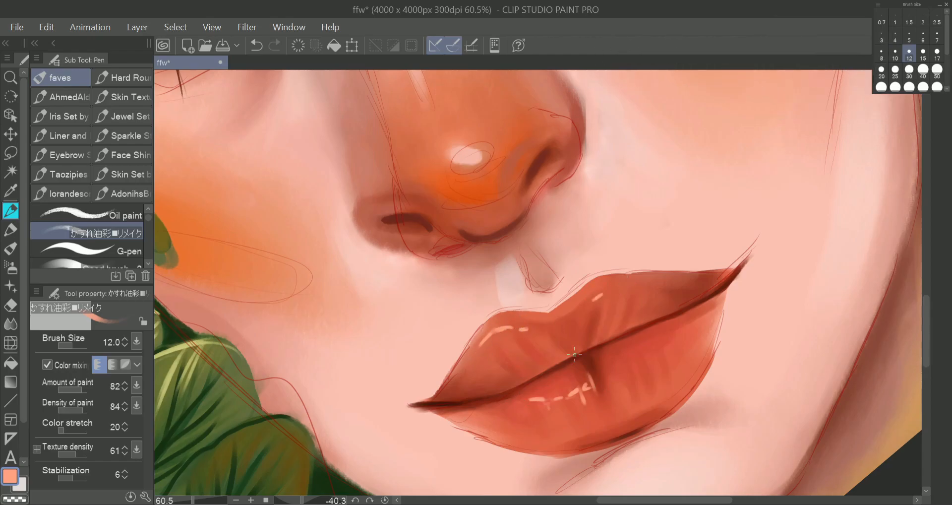
- Smooth the outer edges of both lips with orange-red lip colour and pale pink skin colour at brush size 40
{"action": "scroll", "coordinate": [576, 354], "scroll_direction": "down", "scroll_amount": 15}
{"action": "scroll", "coordinate": [629, 278], "scroll_direction": "up", "scroll_amount": 2}
{"action": "key", "text": "r"}
{"action": "left_click_drag", "start_coordinate": [640, 342], "coordinate": [580, 382]}
{"action": "scroll", "coordinate": [555, 377], "scroll_direction": "up", "scroll_amount": 15}
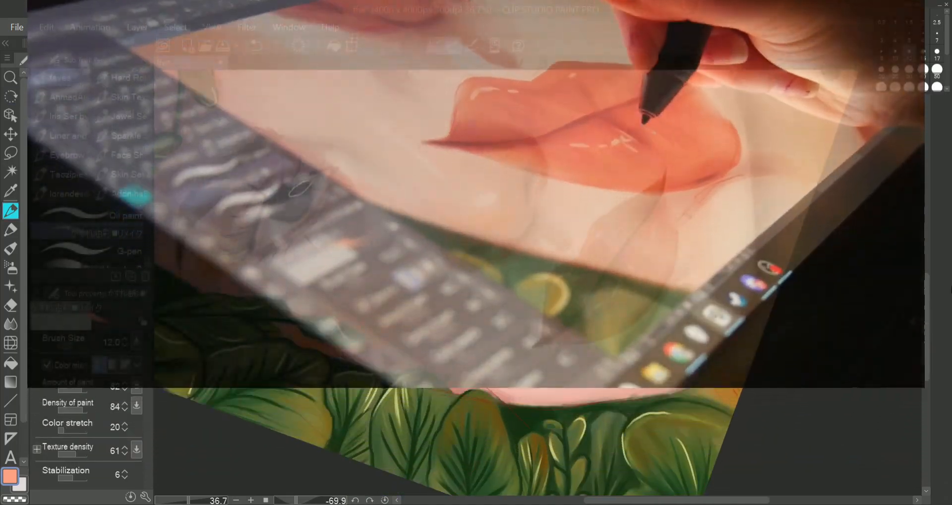
{"action": "left_click", "coordinate": [922, 72]}
{"action": "left_click", "coordinate": [600, 210], "text": "alt"}
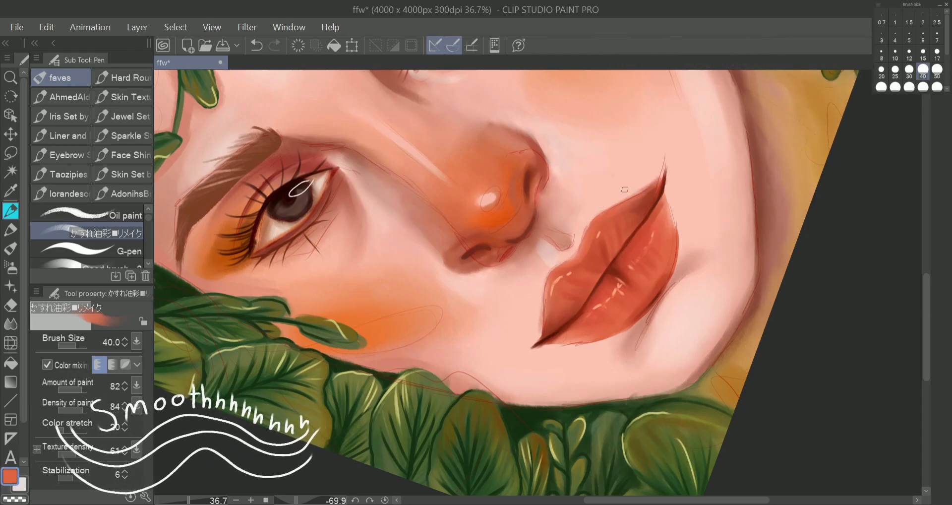
{"action": "left_click", "coordinate": [678, 213], "text": "alt"}
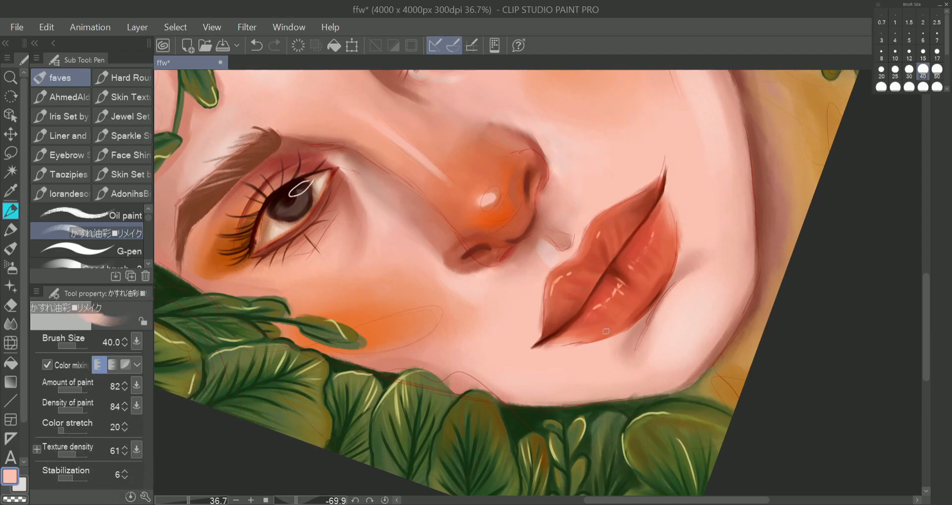
- Add dark red-brown shadows at both mouth corners and beneath the lower lip, then blend the corners with skin pink at brush size 80
{"action": "left_click", "coordinate": [623, 318], "text": "alt"}
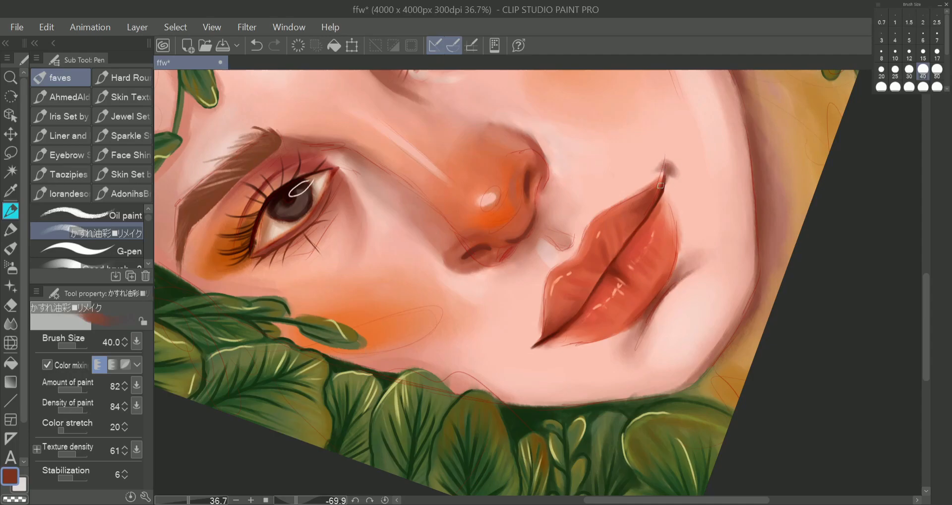
{"action": "left_click", "coordinate": [532, 330], "text": "alt"}
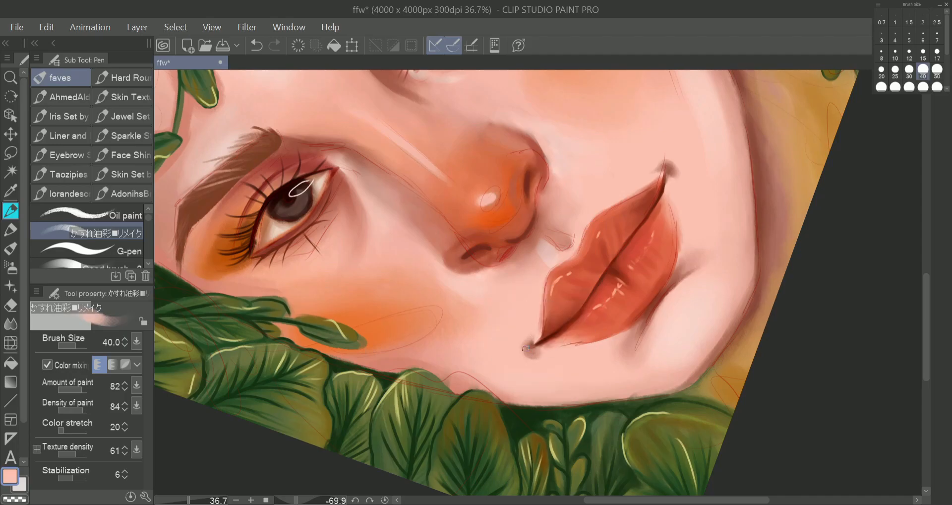
{"action": "left_click", "coordinate": [908, 86]}
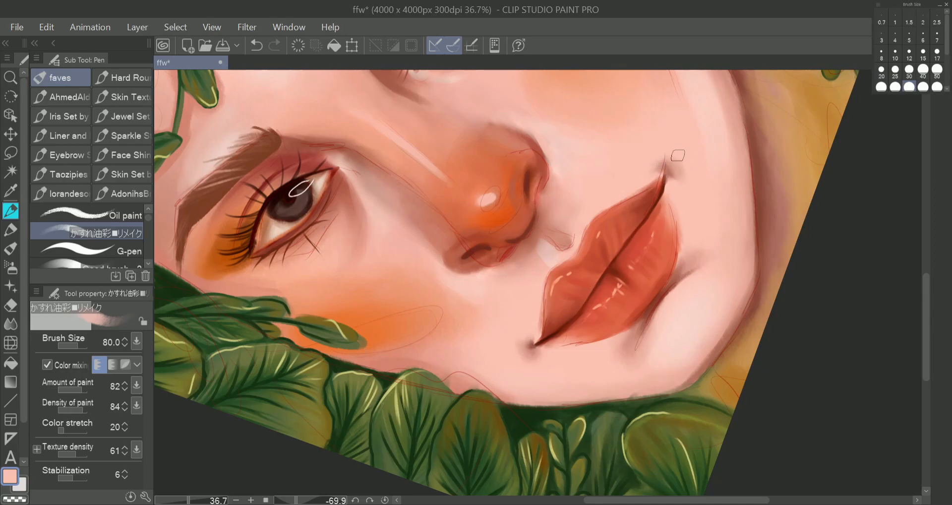
- Refine the skin around the upper lip's edge and the philtrum with salmon and pale pink at brush size 40
{"action": "left_click", "coordinate": [922, 71]}
{"action": "left_click", "coordinate": [558, 306], "text": "alt"}
{"action": "left_click", "coordinate": [555, 278], "text": "alt"}
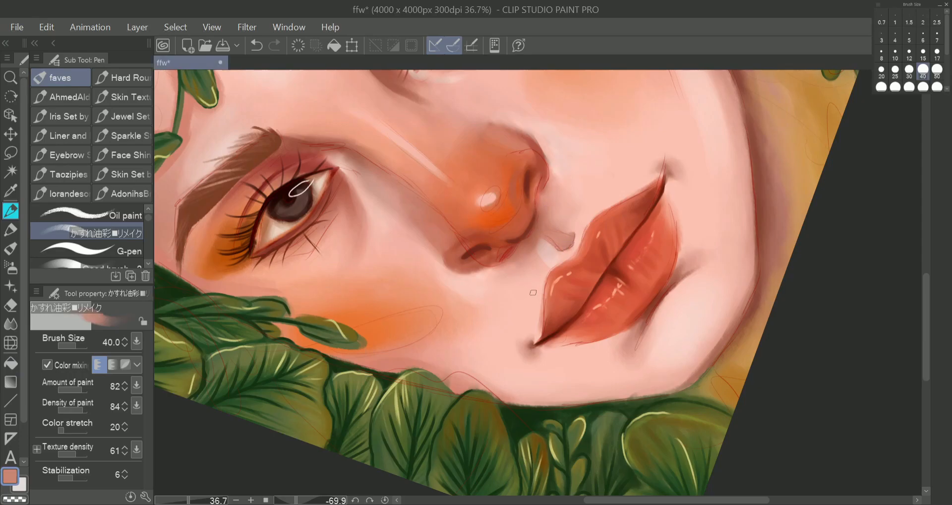
{"action": "left_click", "coordinate": [567, 128], "text": "alt"}
{"action": "left_click", "coordinate": [866, 75]}
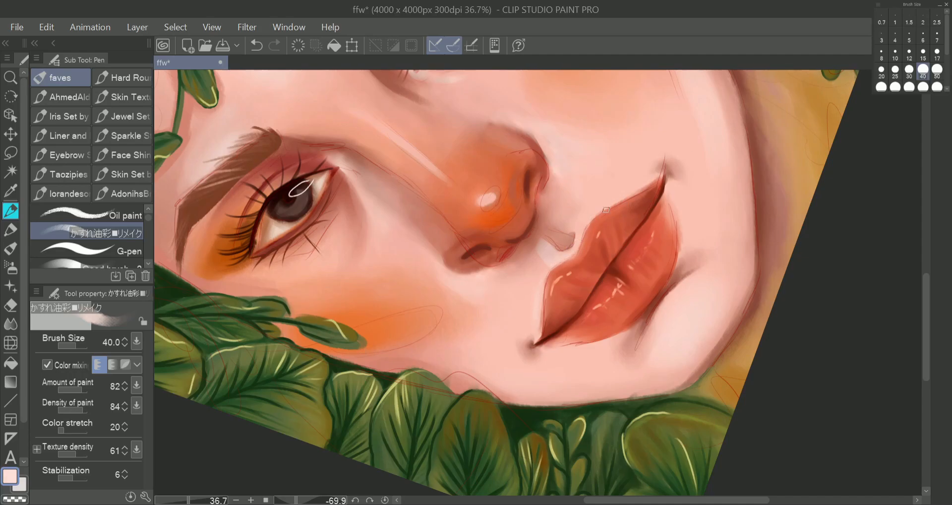